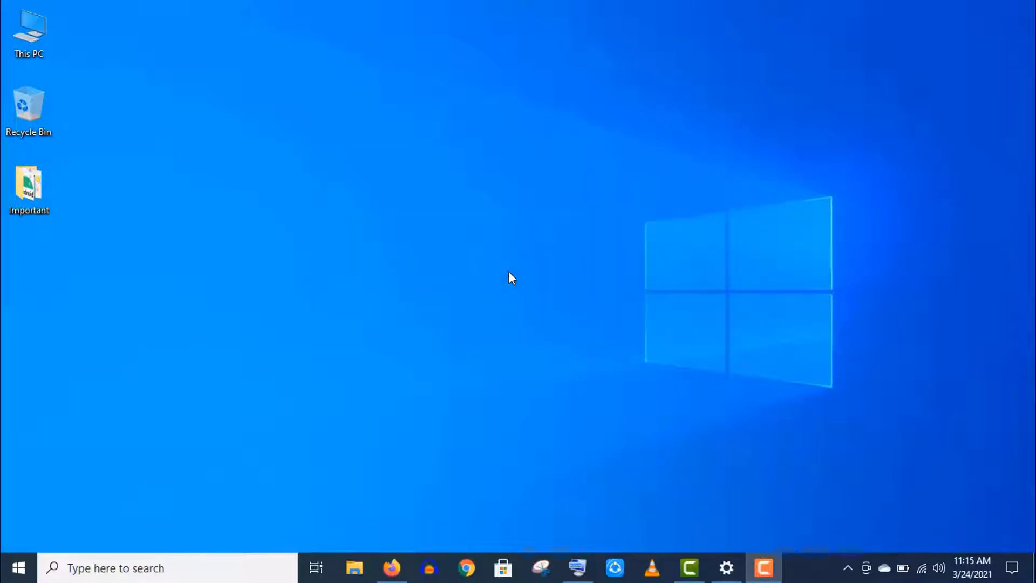
Step: Maximize Firefox's anydesk search results and check the 'Is AnyDesk safe to use?' answer
left_click(394, 567)
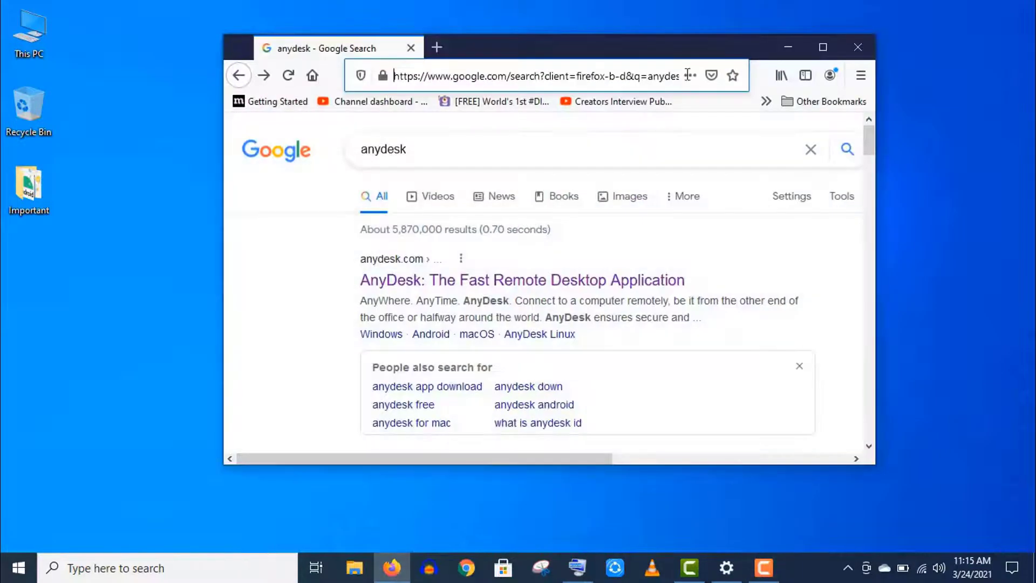
double_click(622, 52)
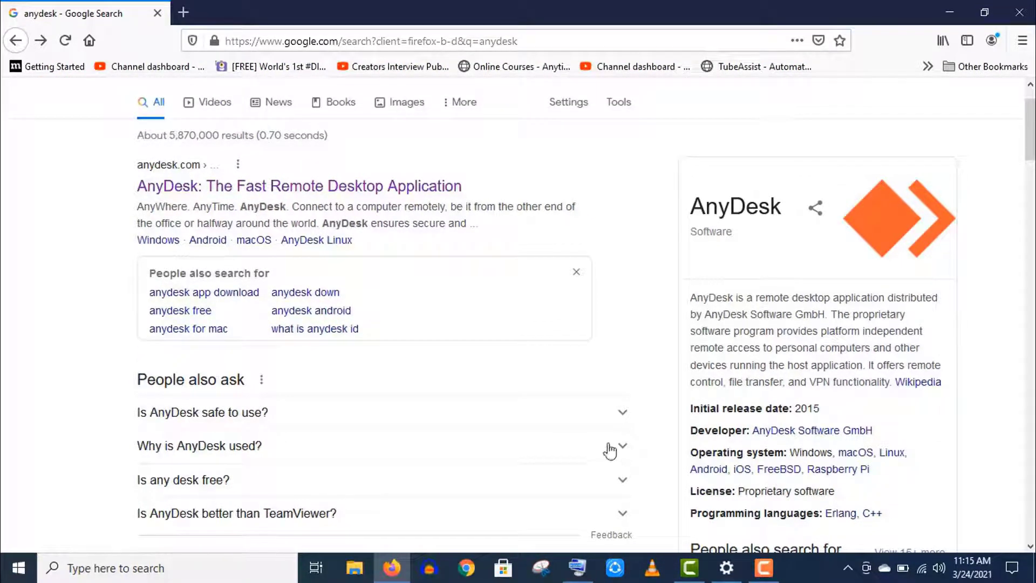
left_click(619, 424)
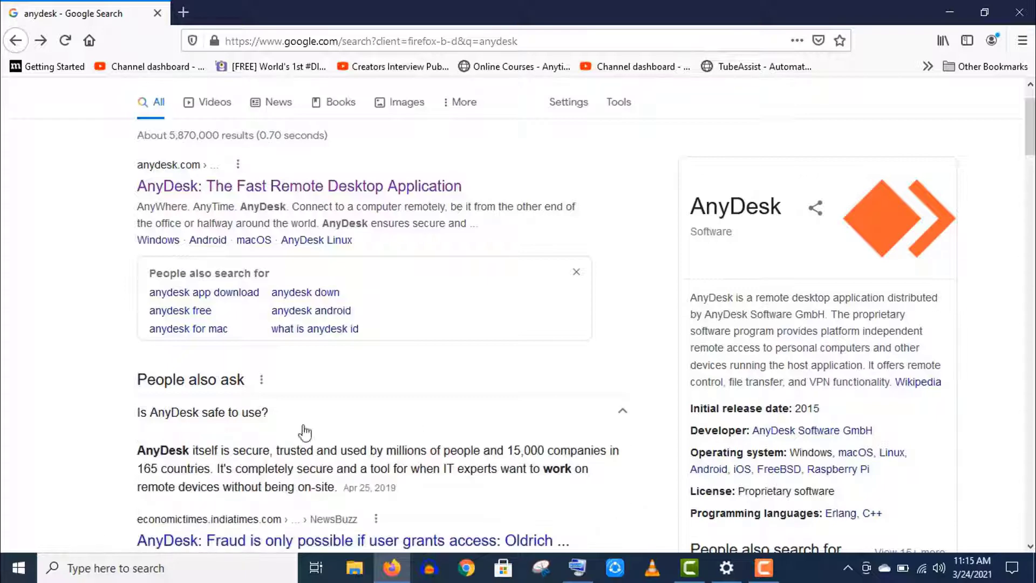
left_click(599, 423)
scroll(540, 400, "down", 2)
Step: Read the 'Is any desk free?' answer, then open the top AnyDesk result in a new tab
left_click(453, 370)
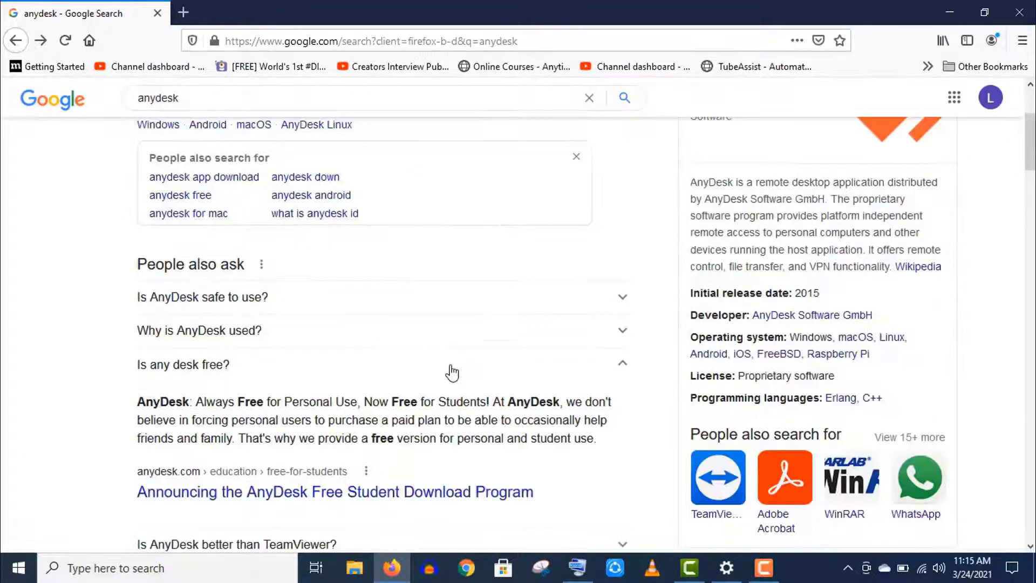
scroll(367, 399, "up", 3)
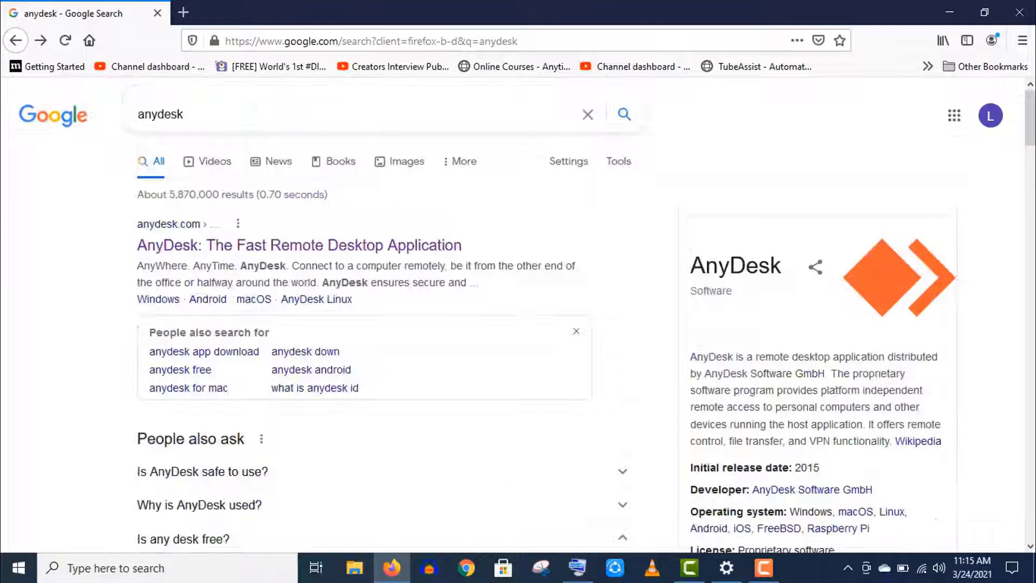
right_click(365, 248)
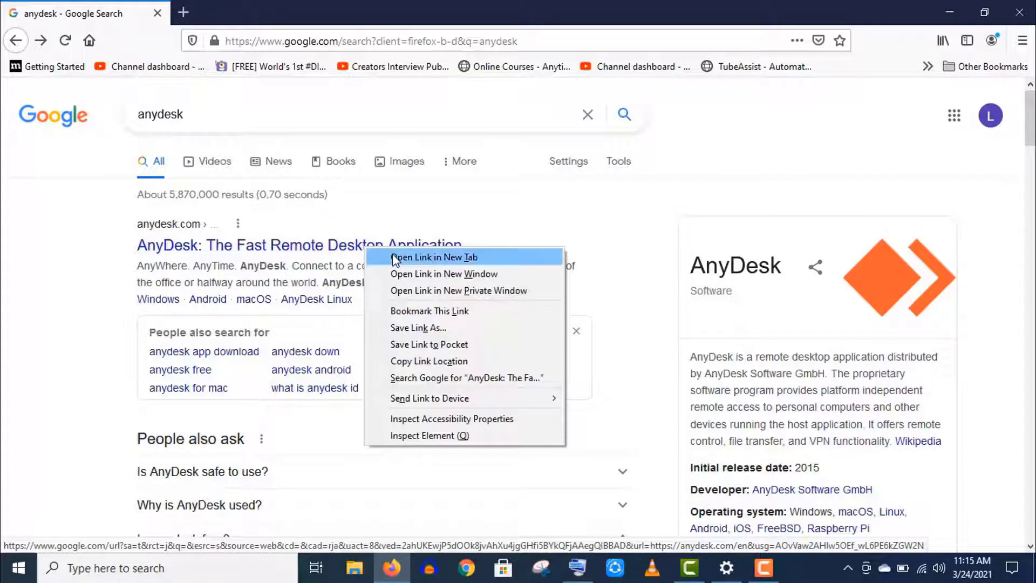
left_click(394, 256)
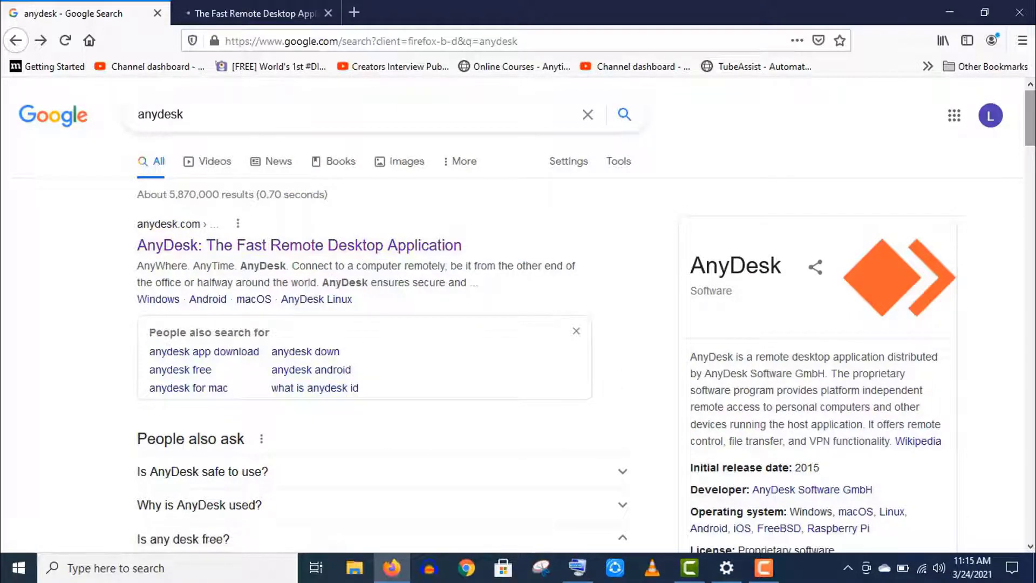
Step: On anydesk.com, open Downloads and go from the macOS page to the Windows download page
left_click(256, 13)
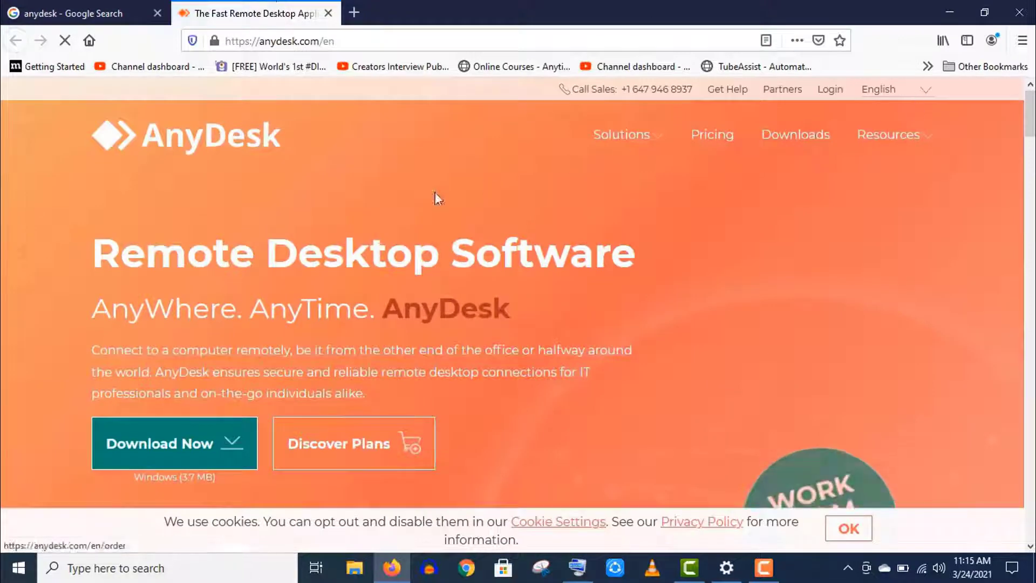
scroll(642, 233, "down", 15)
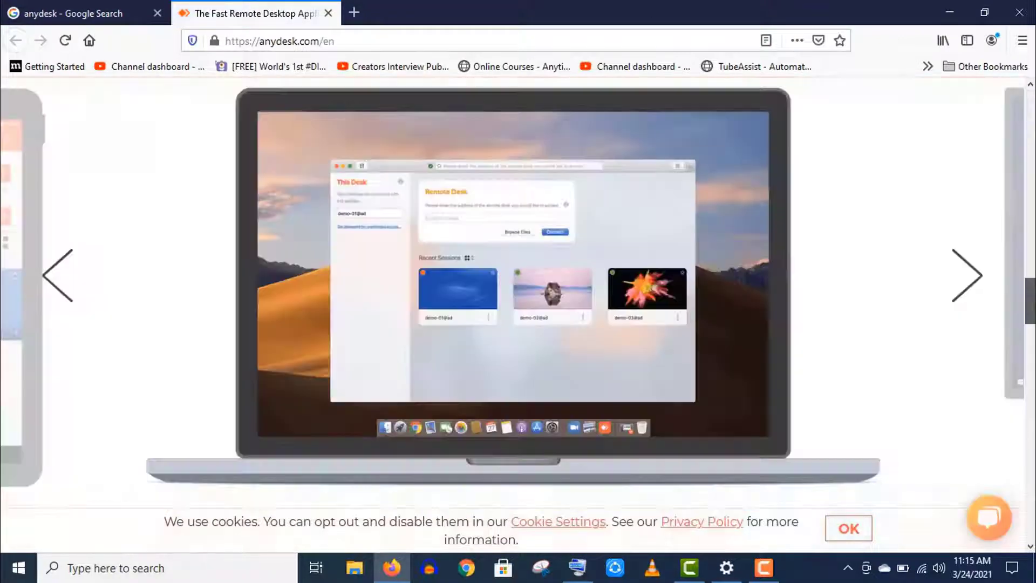
scroll(513, 303, "down", 2)
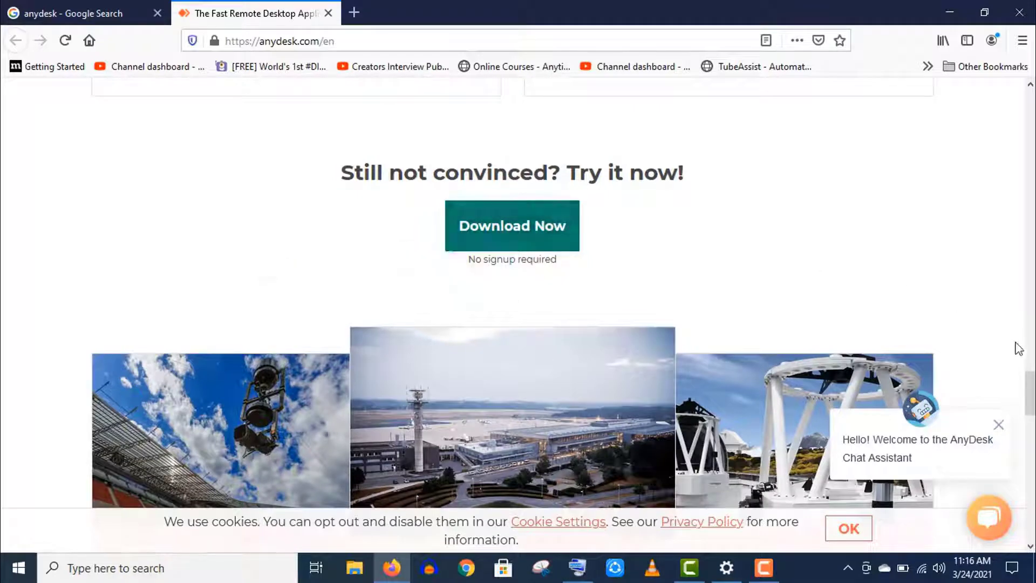
left_click_drag(1027, 393, 1029, 100)
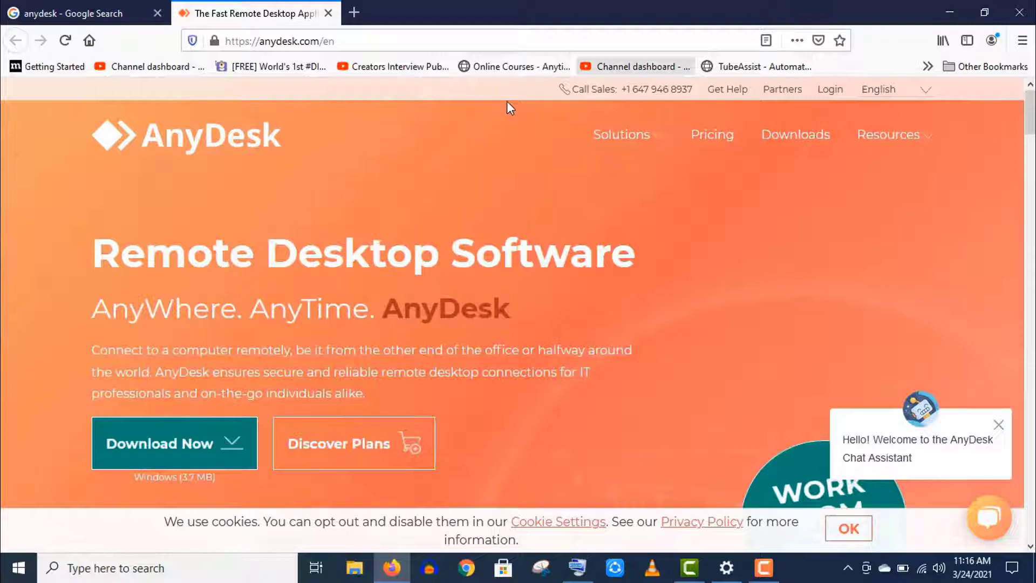
left_click(791, 138)
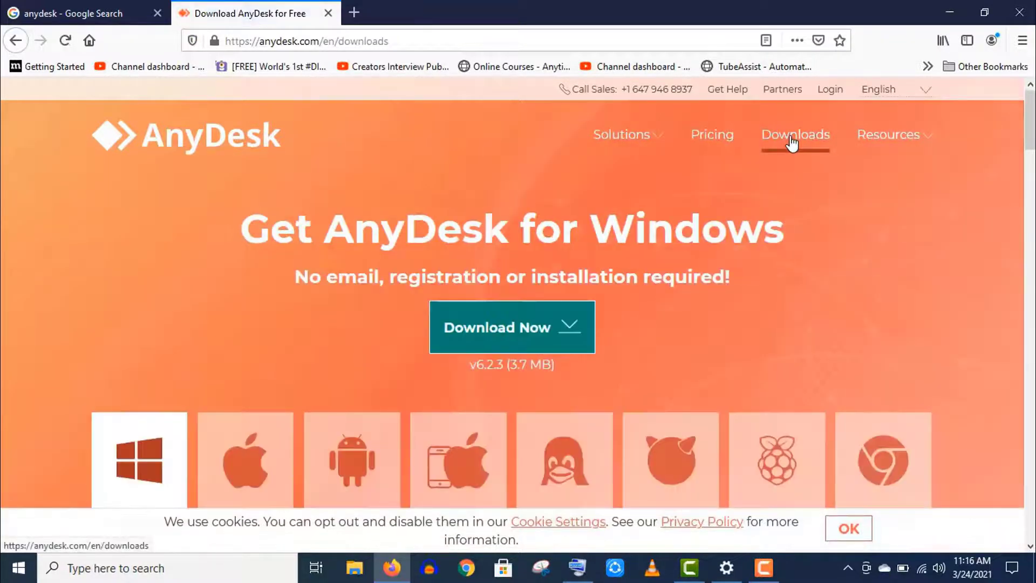
scroll(430, 201, "down", 3)
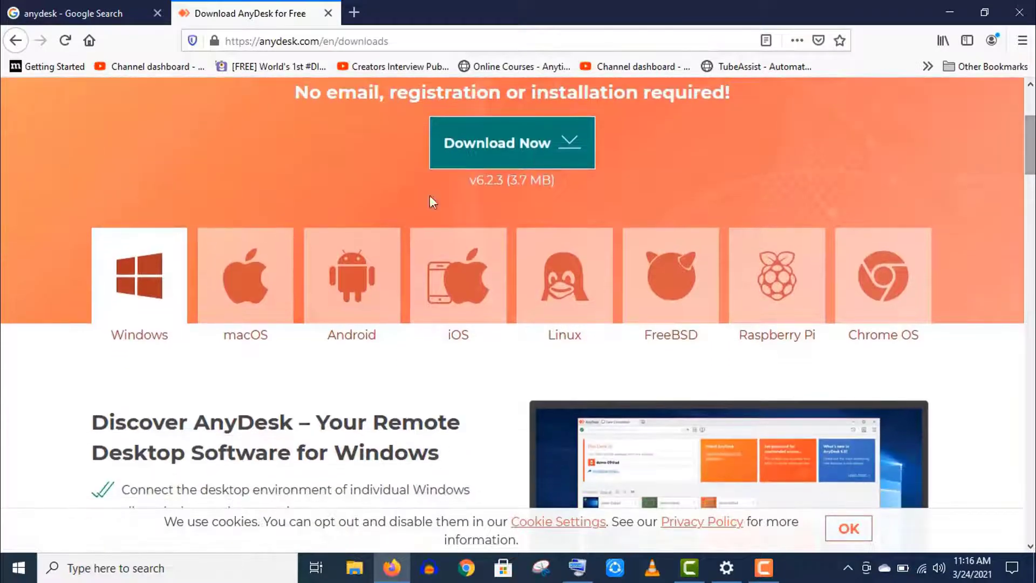
left_click(256, 275)
scroll(128, 300, "down", 1)
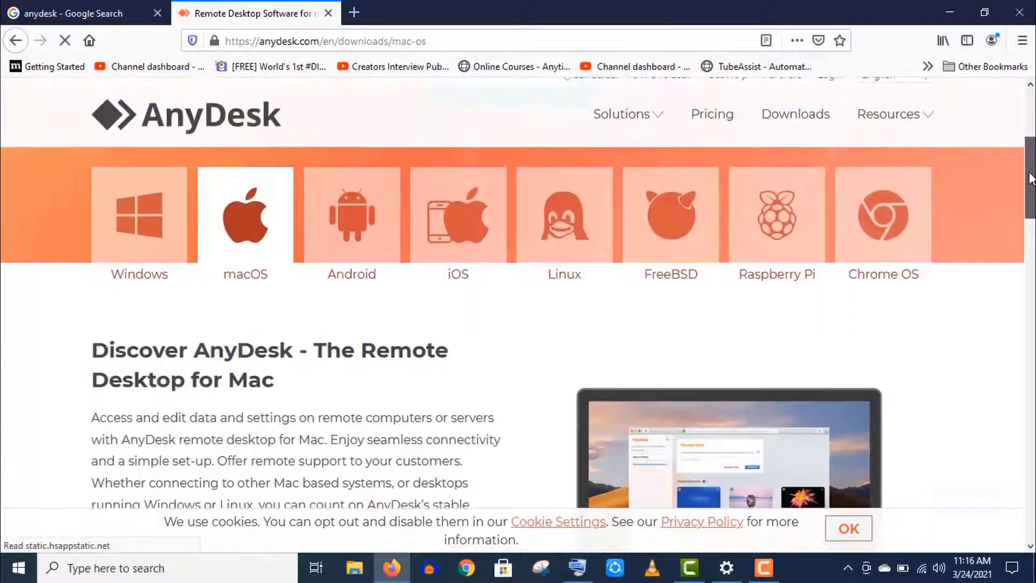
left_click(146, 232)
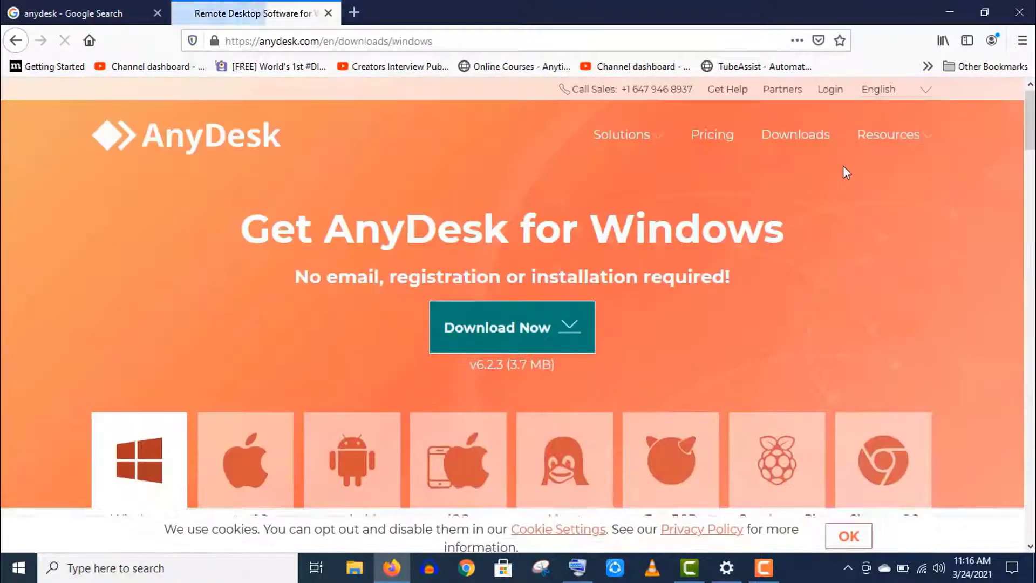
Step: Download and save the AnyDesk Version 6 Windows installer, then dismiss the thank-you overlay
mouse_move(514, 331)
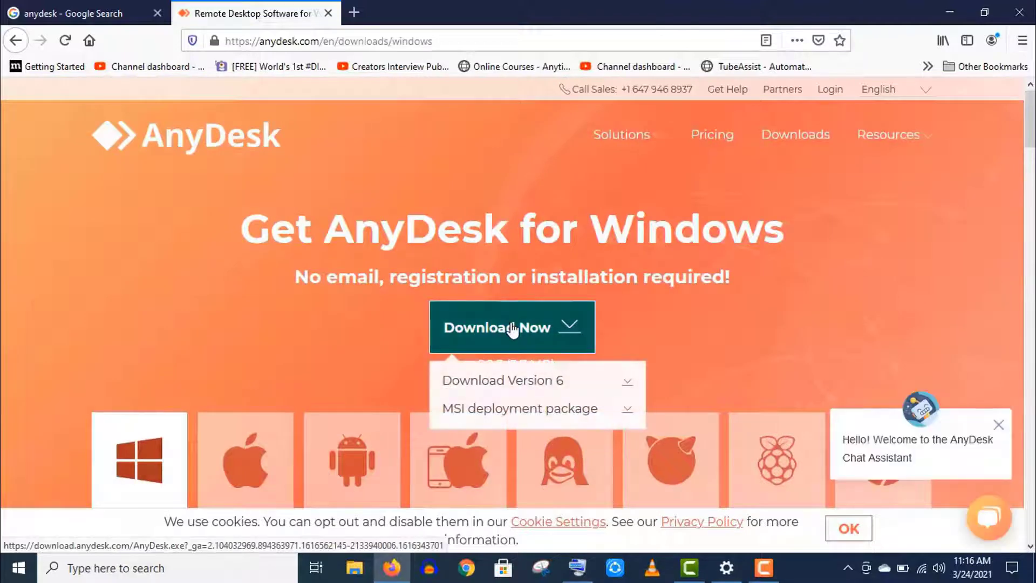
left_click(567, 380)
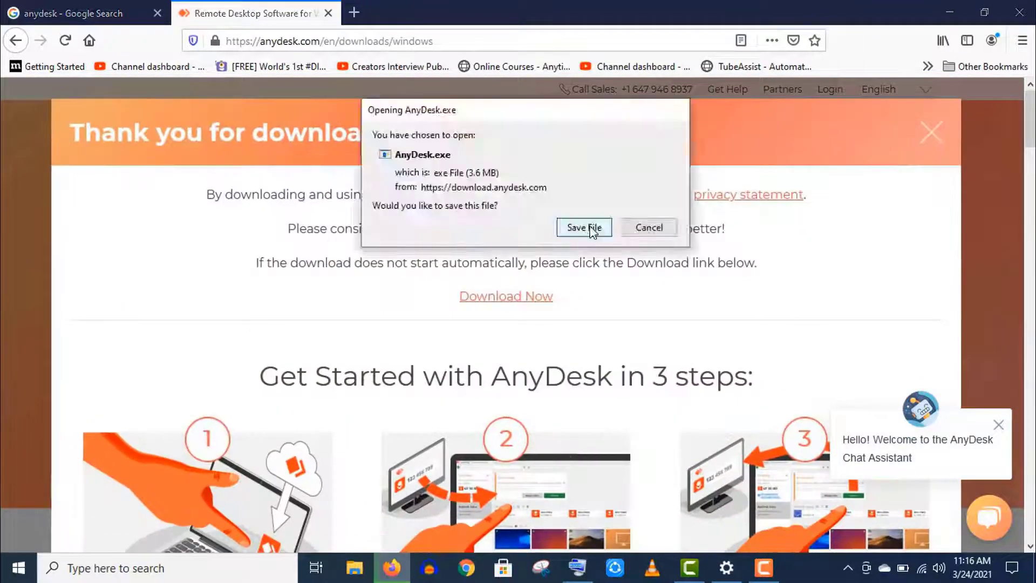
left_click(587, 226)
left_click(931, 133)
Step: Browse the AnyDesk pricing page in a new tab and confirm the AnyDesk(1).exe download finished
right_click(713, 137)
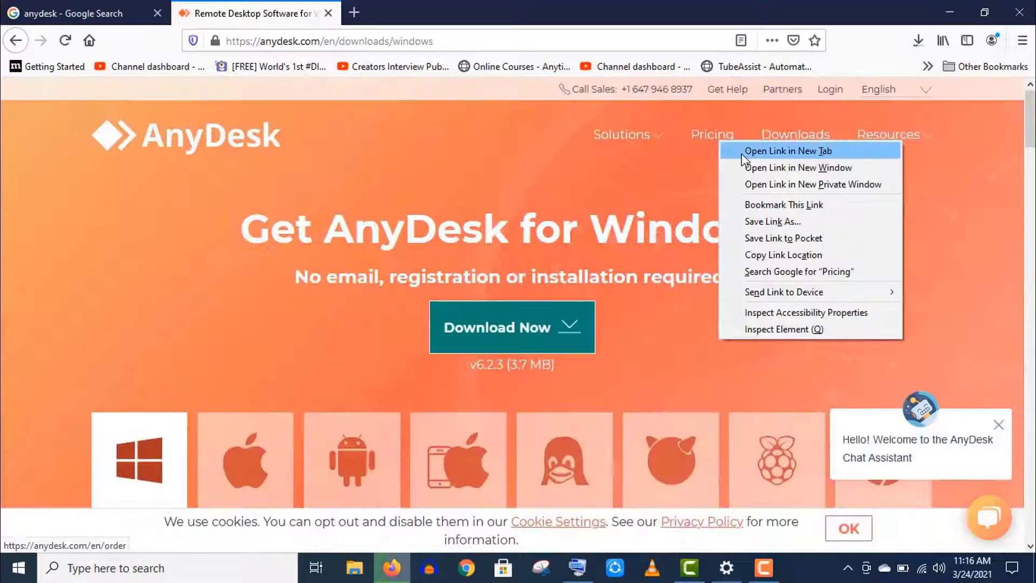
left_click(744, 153)
left_click(426, 13)
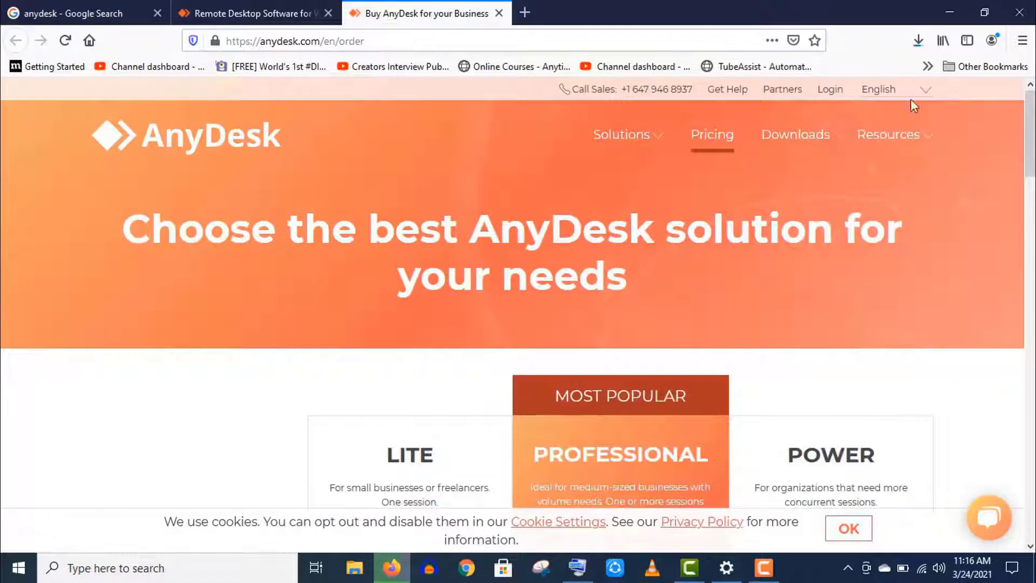
scroll(371, 300, "down", 6)
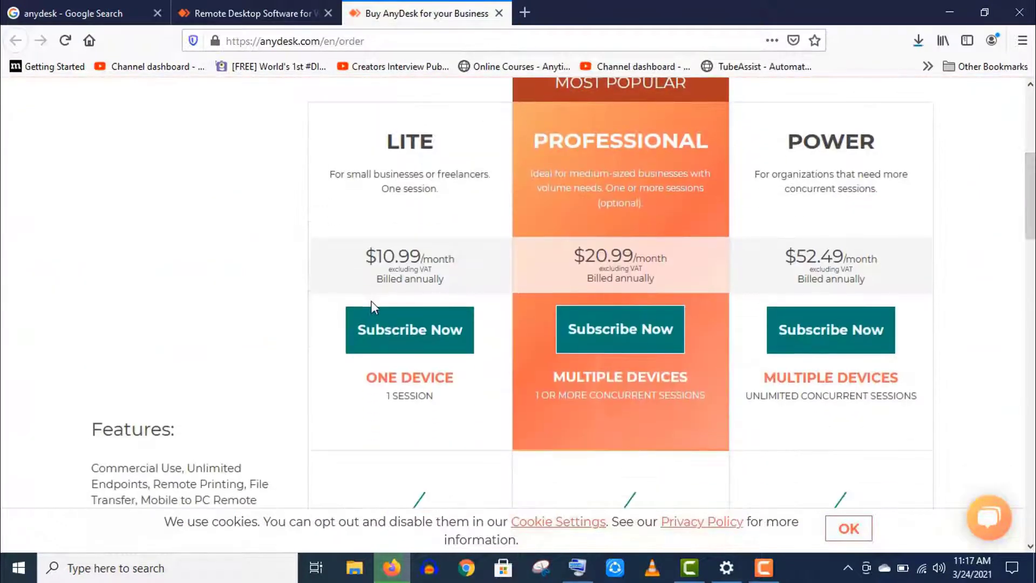
scroll(554, 249, "down", 10)
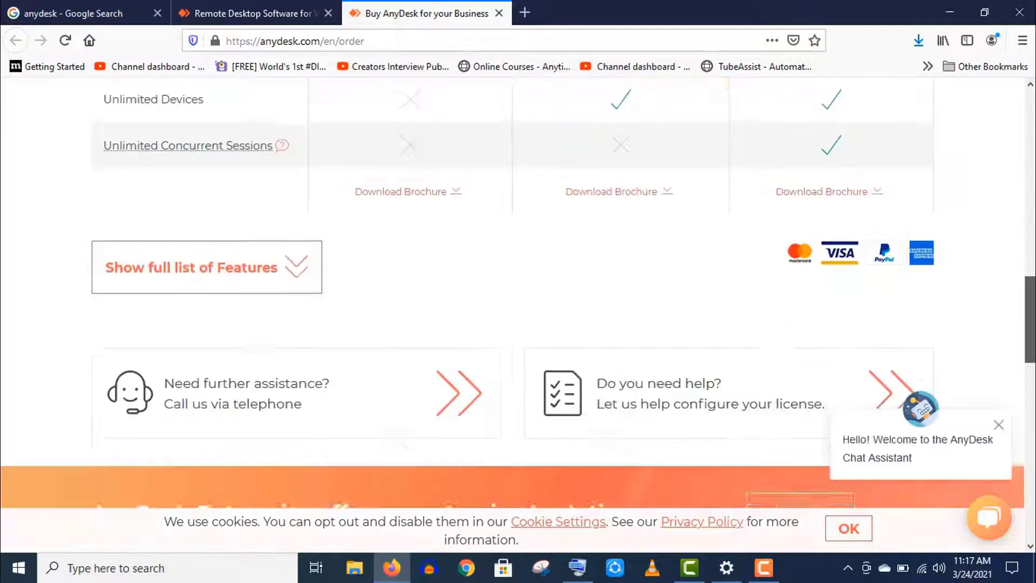
scroll(518, 275, "down", 3)
key("Home")
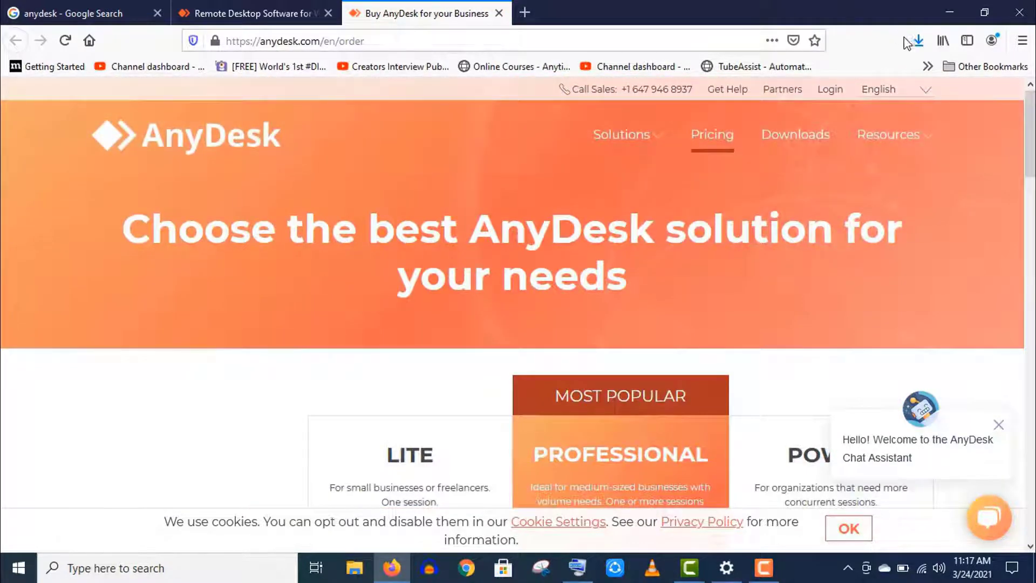
left_click(911, 43)
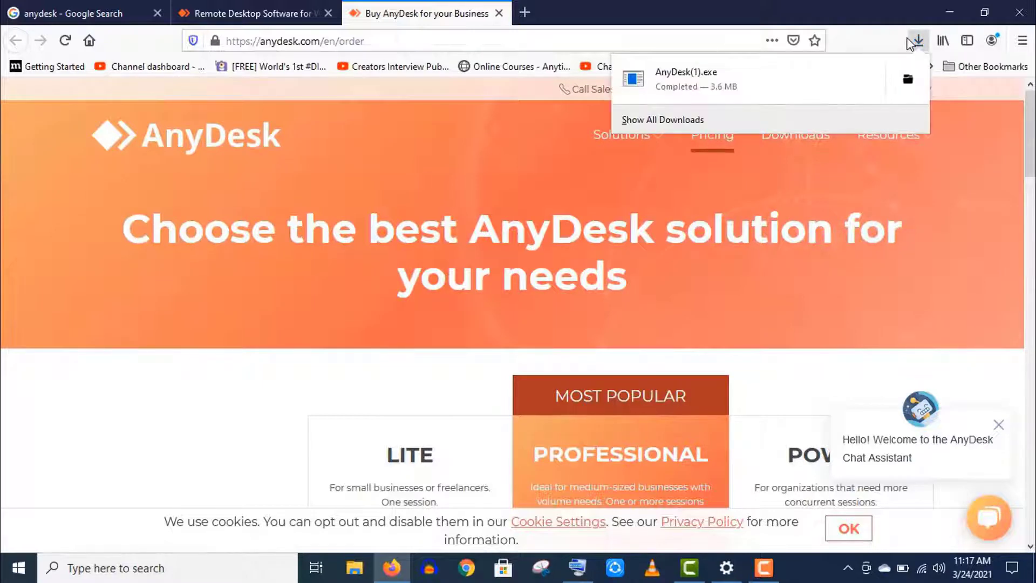
Step: Run AnyDesk(1).exe from the downloads panel without installing, then close its window
left_click(794, 85)
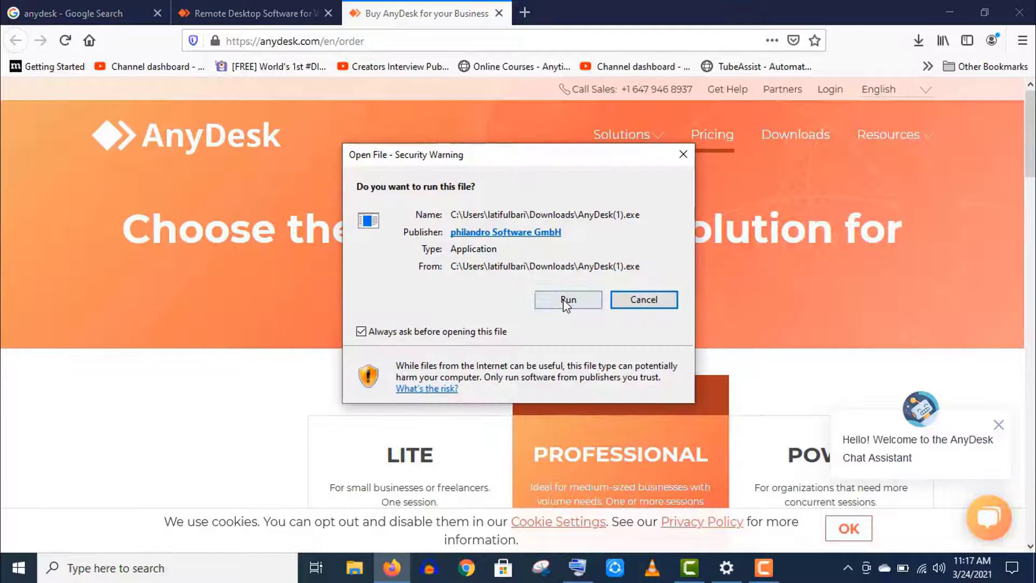
left_click(565, 302)
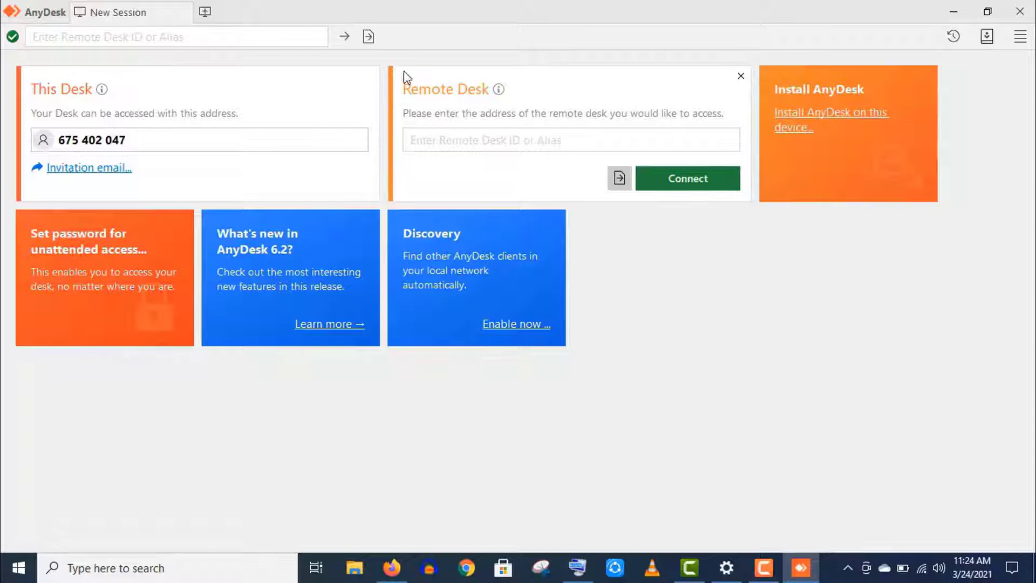
left_click(1022, 13)
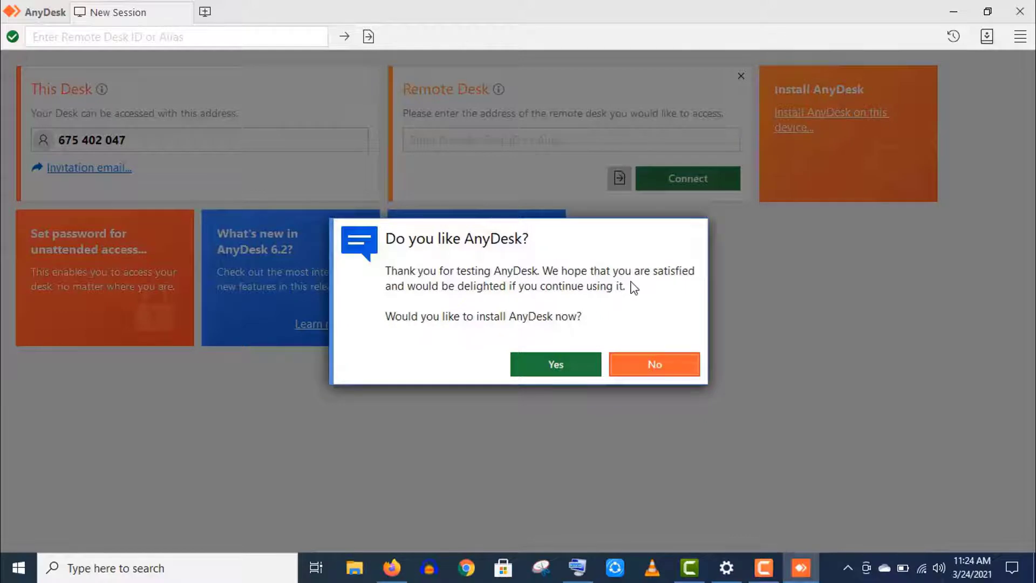
Step: Accept the install offer and install AnyDesk with the default path, options and automatic updates
key("Return")
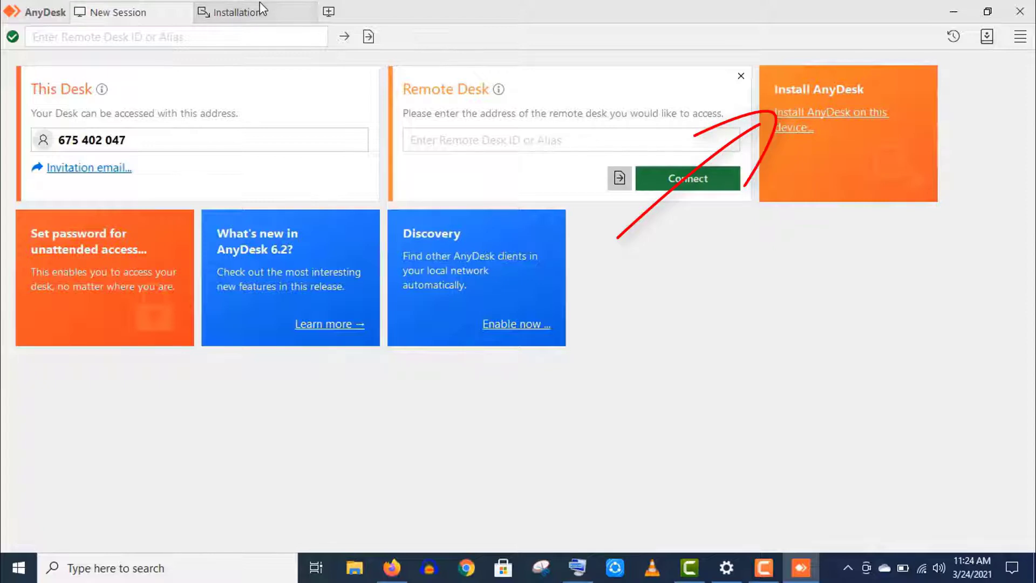
left_click(261, 5)
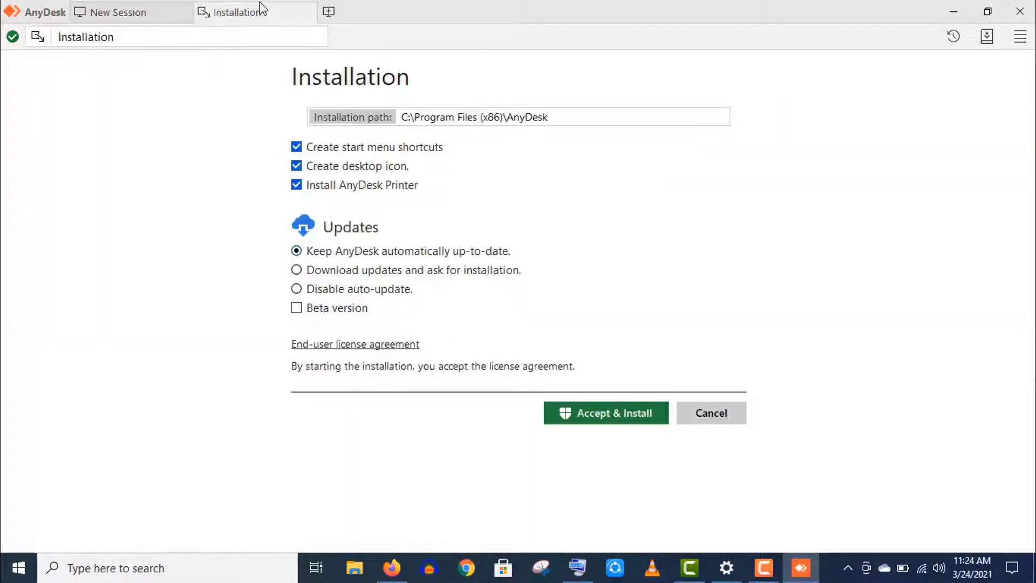
left_click(606, 413)
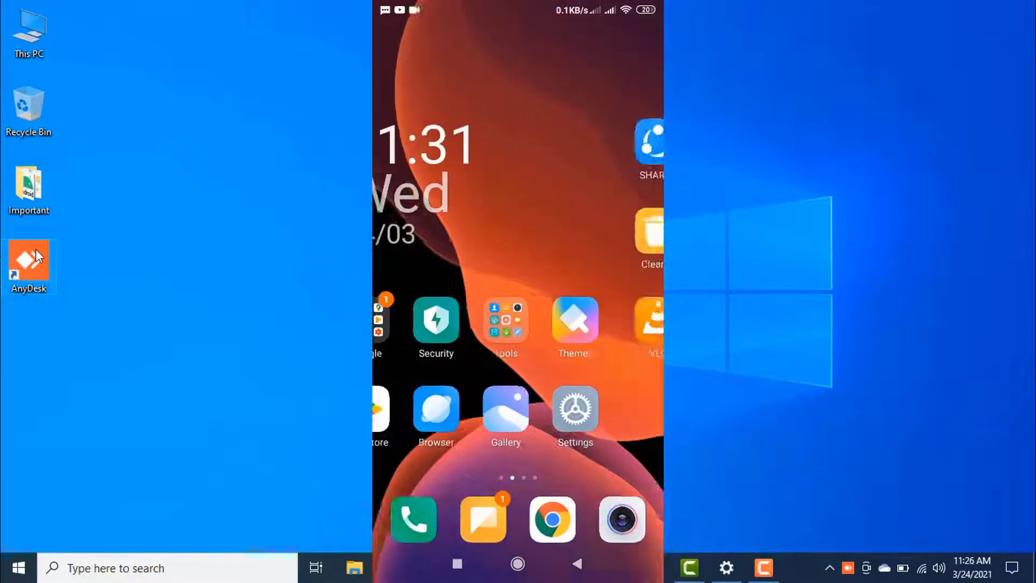
Step: Launch AnyDesk from its desktop icon and approve the phone's Plugin Activation request
double_click(35, 248)
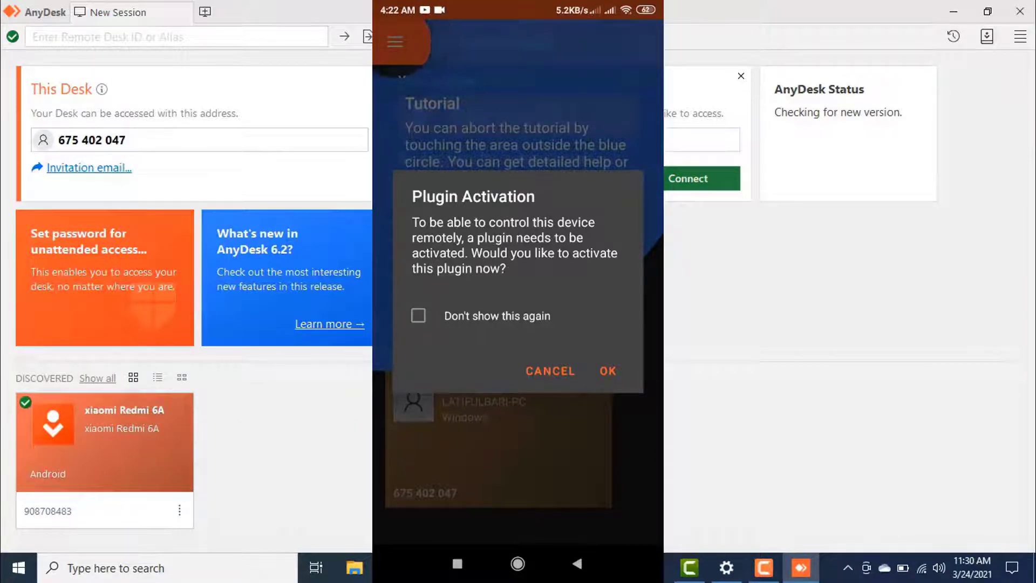
left_click(608, 371)
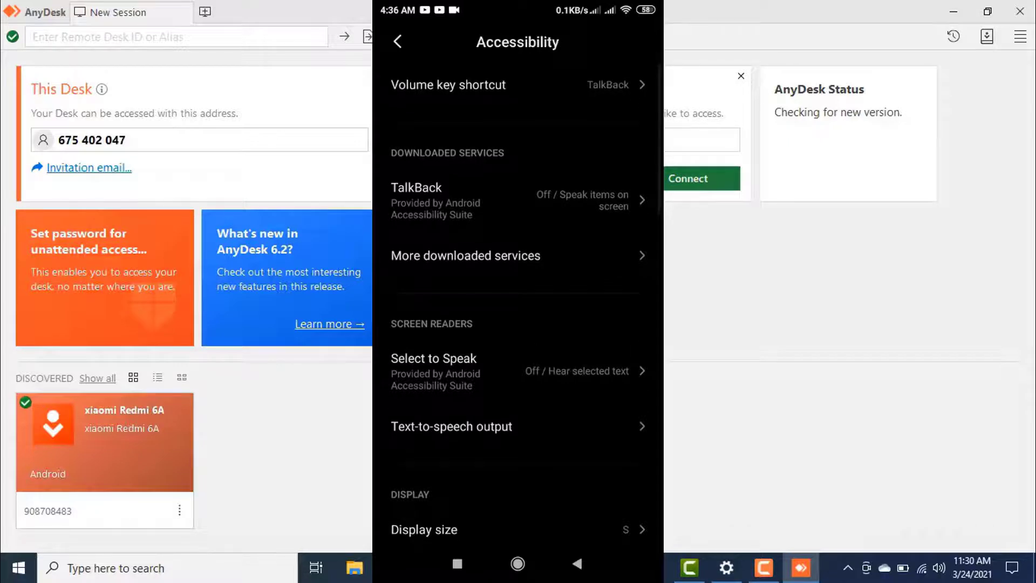
Step: Under More downloaded services, open the AnyDesk Control Service AD1 accessibility settings
left_click(466, 255)
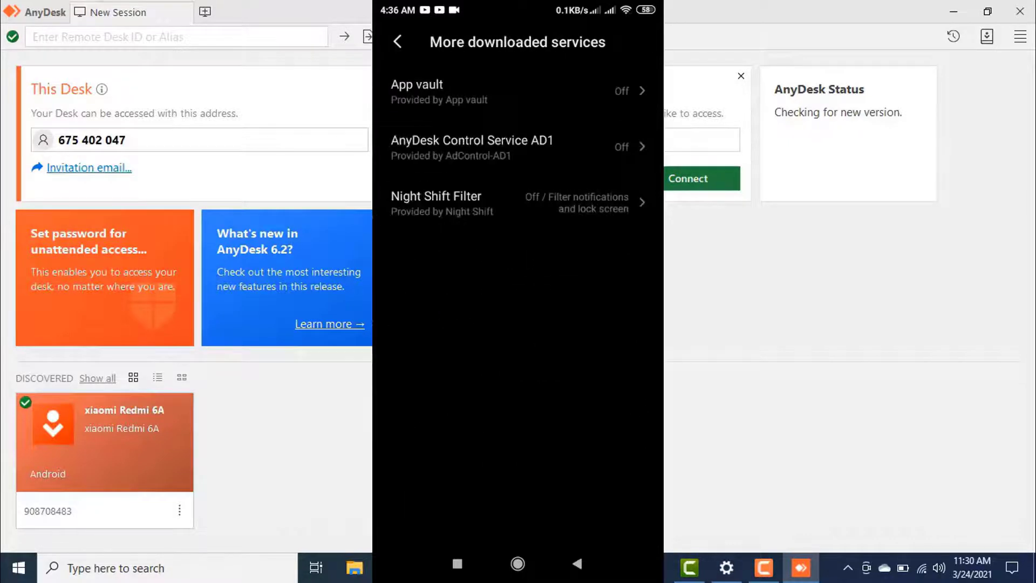
left_click(472, 147)
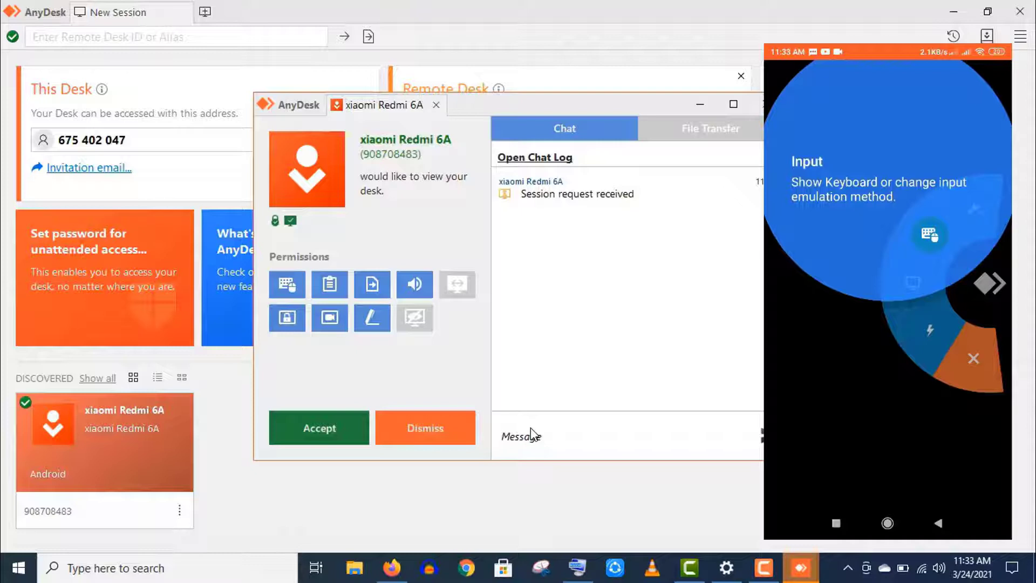
Step: Accept the xiaomi Redmi 6A's incoming session request so it views the PC desktop
left_click(347, 428)
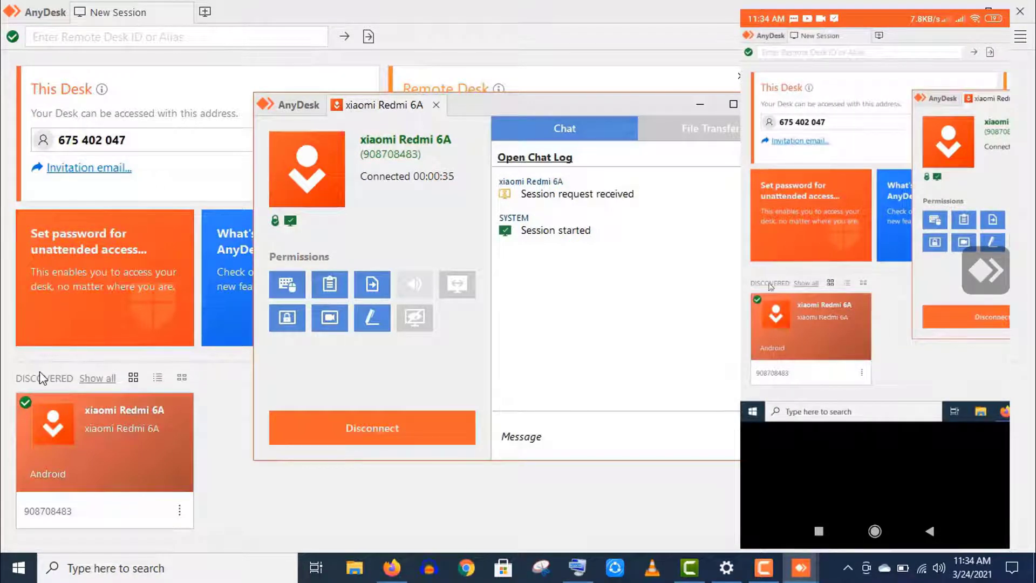
Step: Toggle the Windows Start menu open and closed while the phone watches the PC
left_click(18, 573)
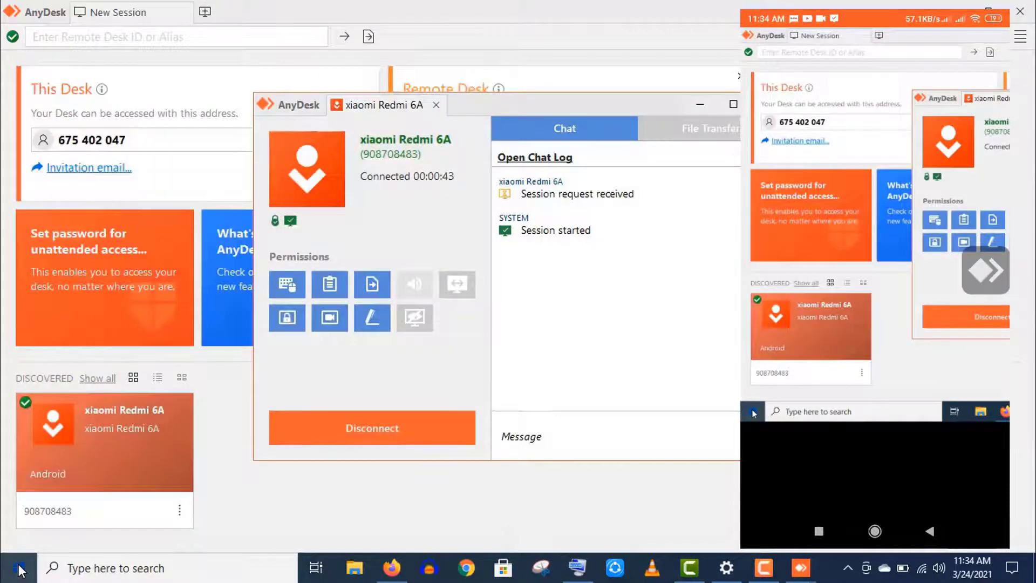
left_click(18, 573)
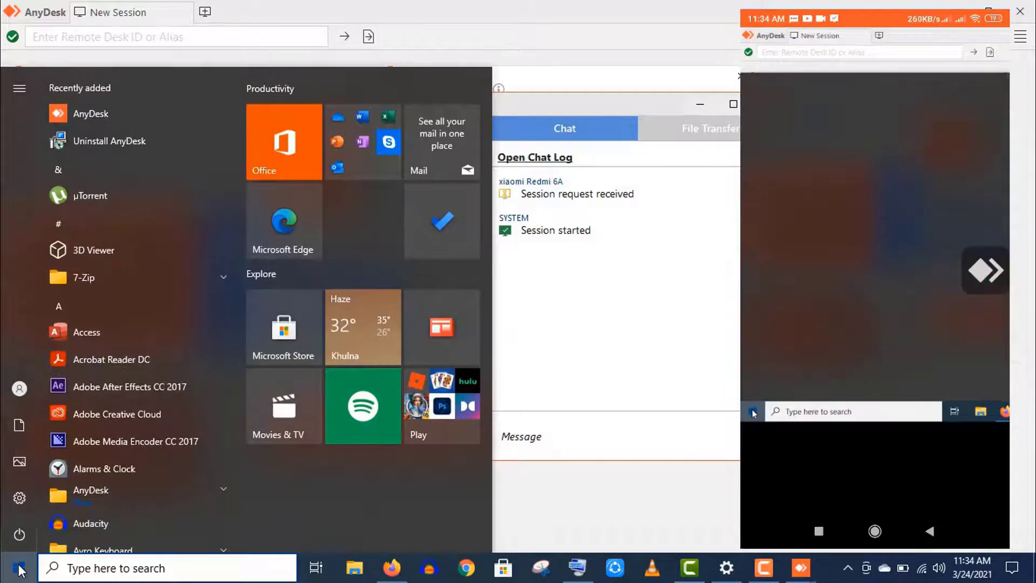
left_click(18, 573)
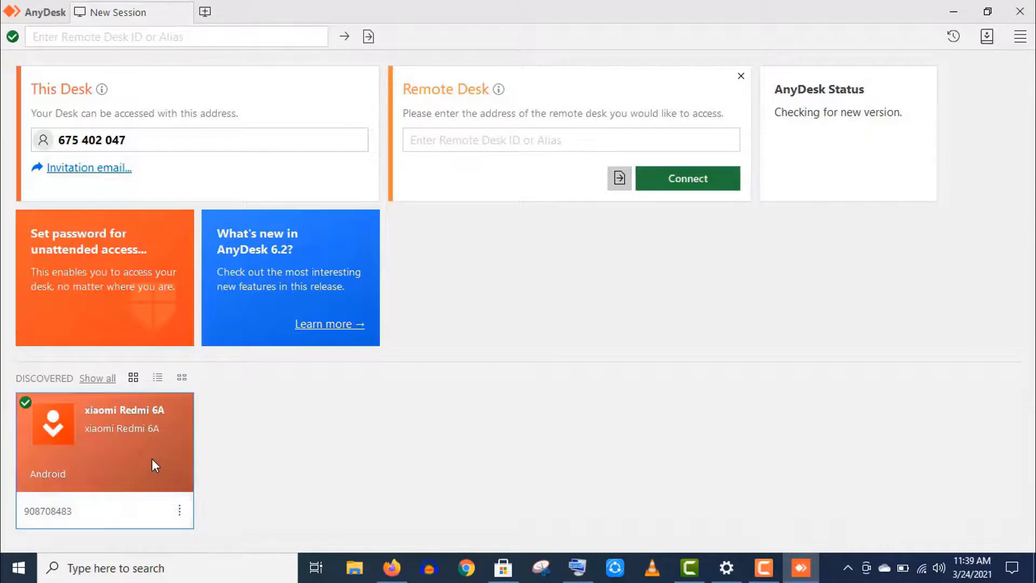
Step: Select the xiaomi Redmi 6A card under Discovered as the connection target
left_click(153, 463)
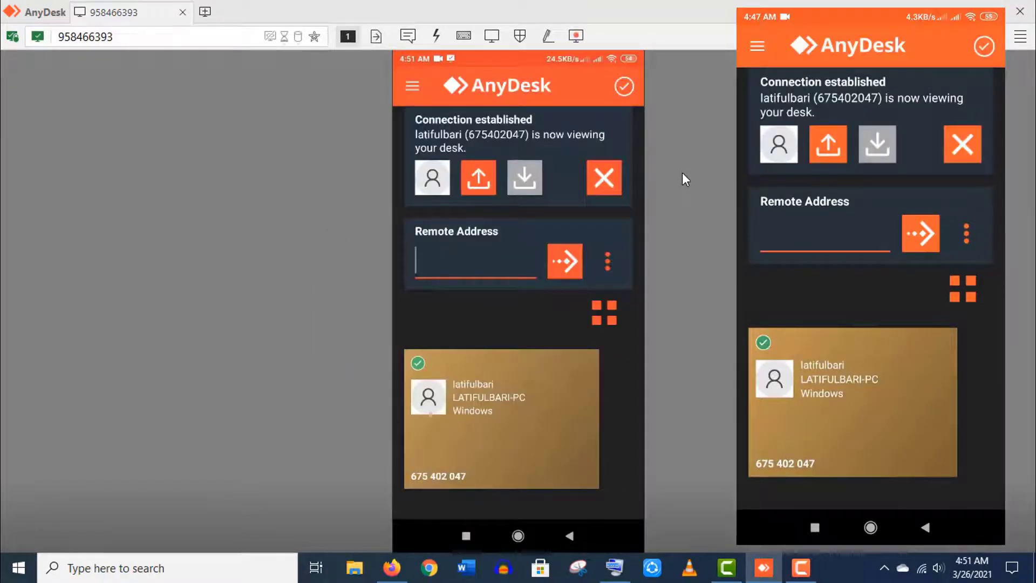
left_click(518, 535)
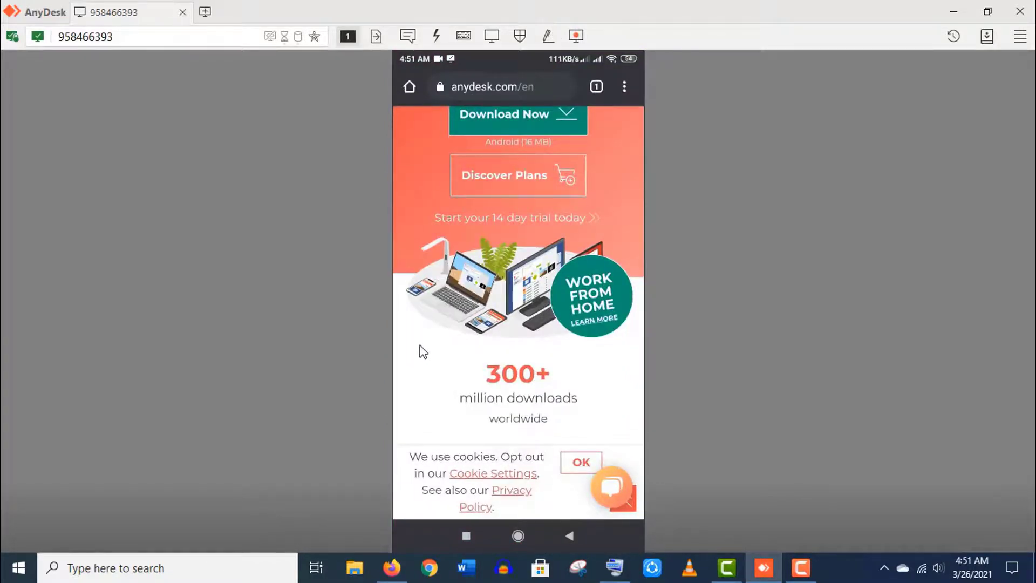
left_click_drag(419, 347, 423, 217)
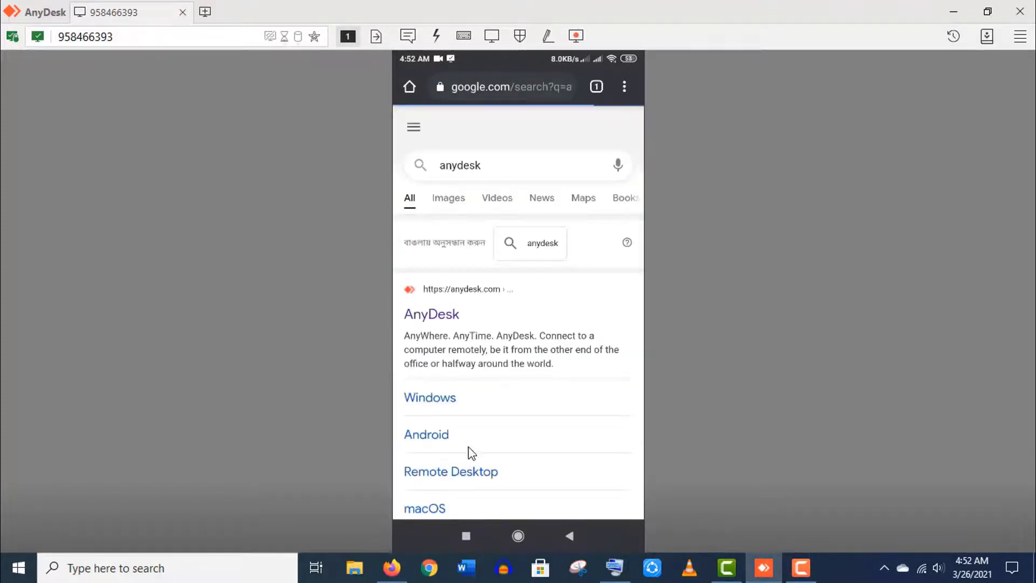
left_click(518, 536)
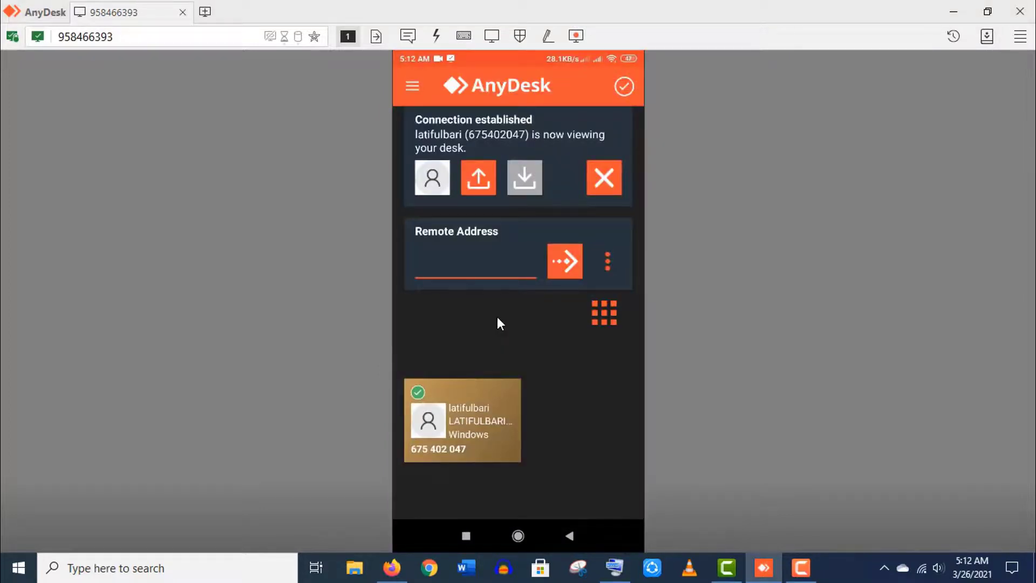
Step: Upload 6415816_sd-removebg-preview.png from the PC's Downloads folder to the phone
left_click(376, 37)
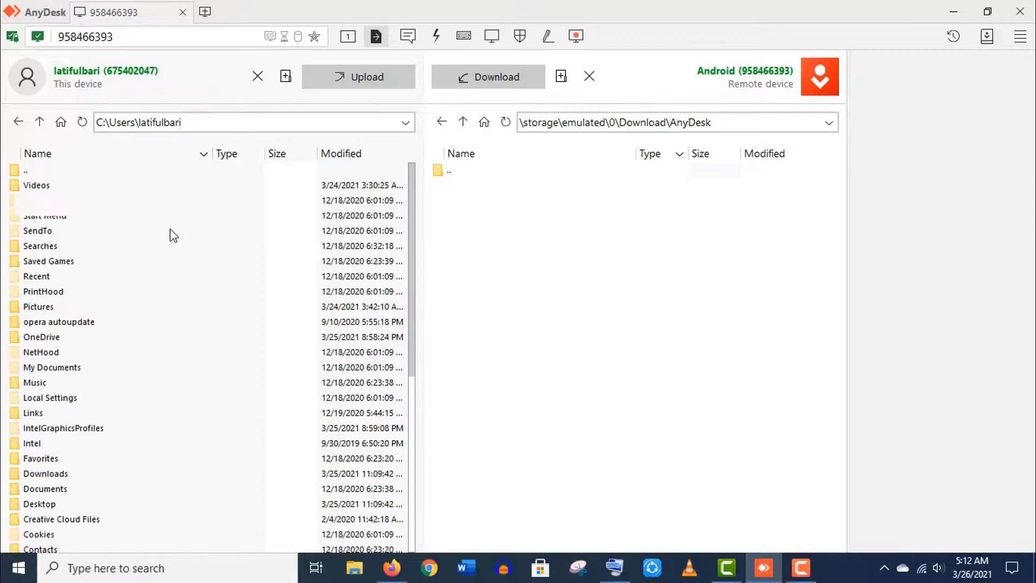
double_click(52, 473)
left_click(80, 233)
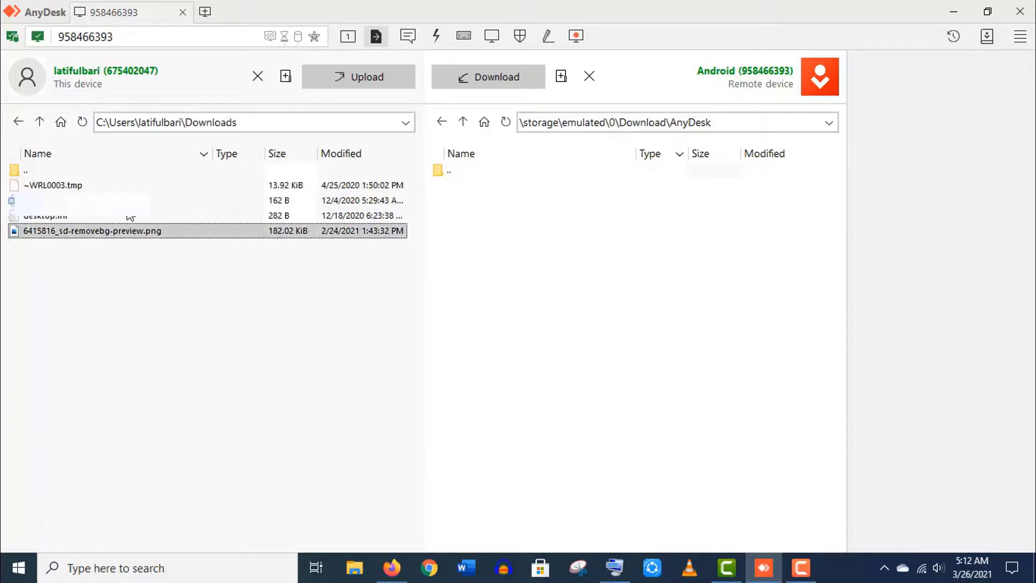
left_click(381, 79)
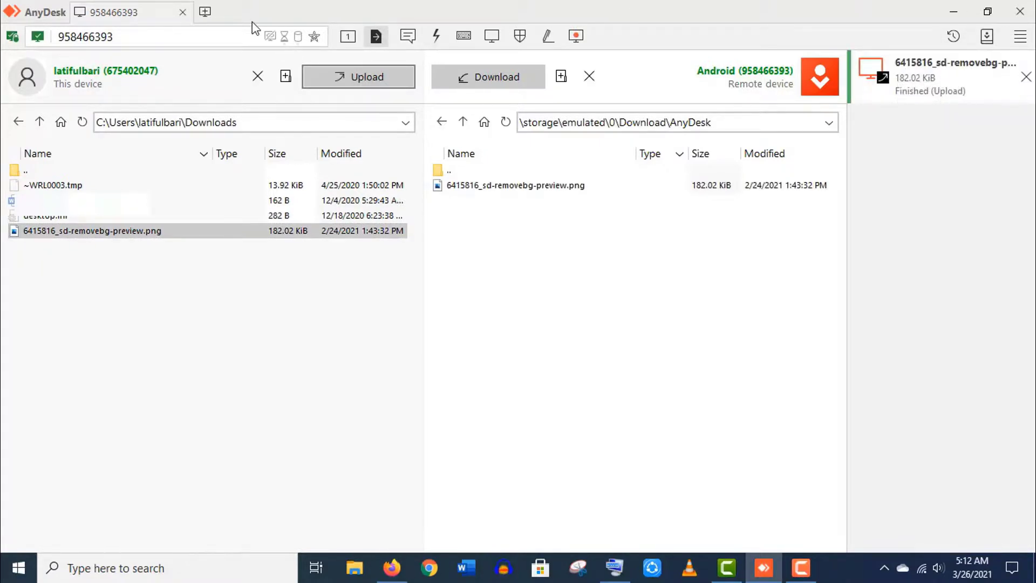
Step: Select the uploaded copy on the phone and preview the local PNG in Photos
left_click(527, 186)
left_click(210, 232)
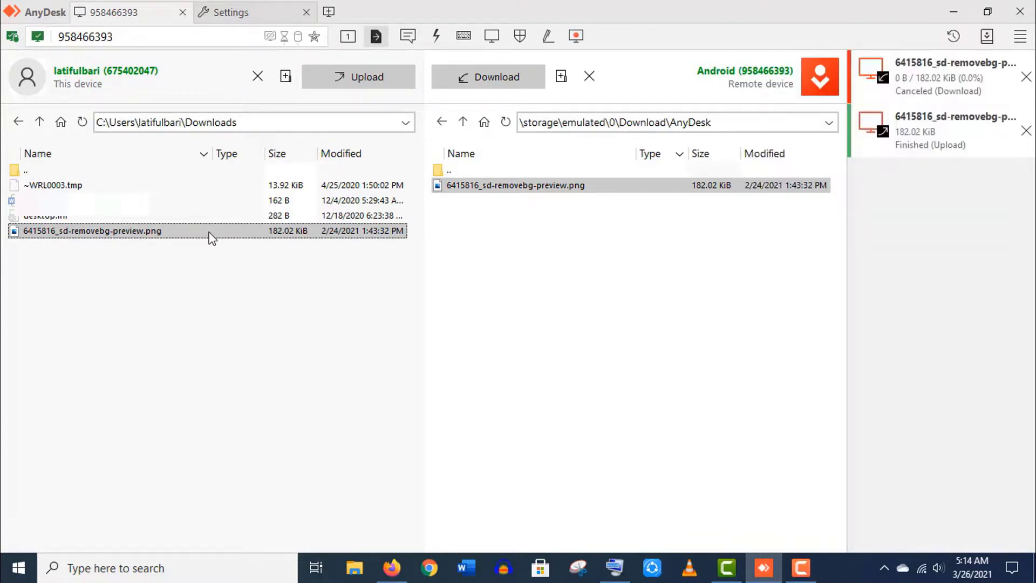
double_click(212, 238)
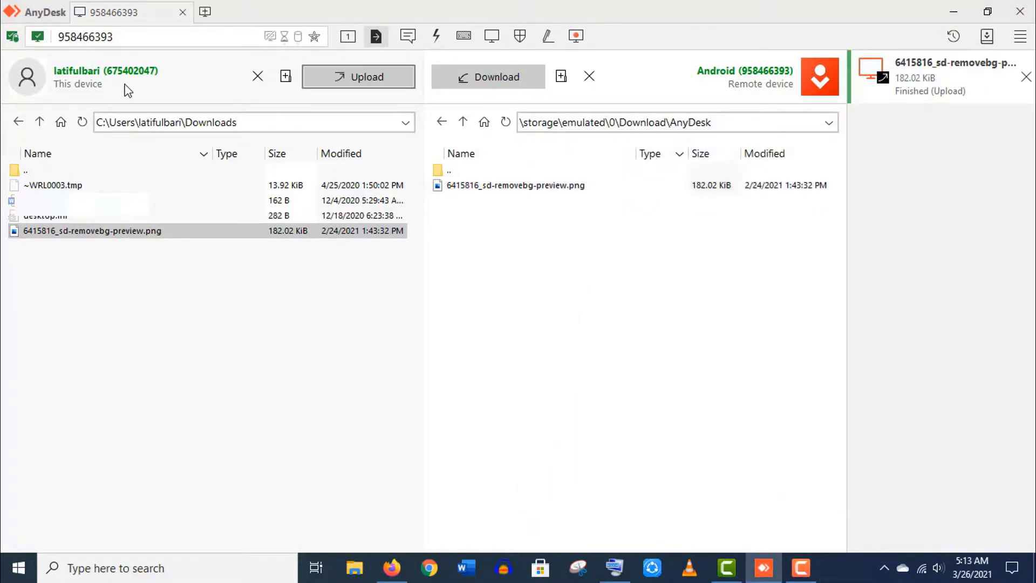
Step: Show the Security settings' Unattended Access options, unlock them globally, then close Global Settings
left_click(1020, 38)
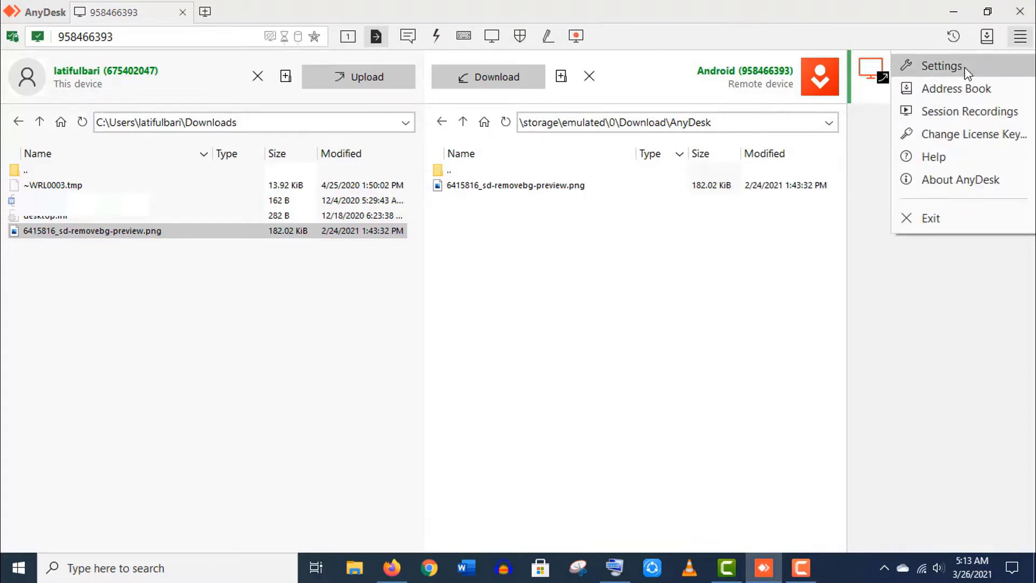
left_click(941, 65)
left_click(66, 285)
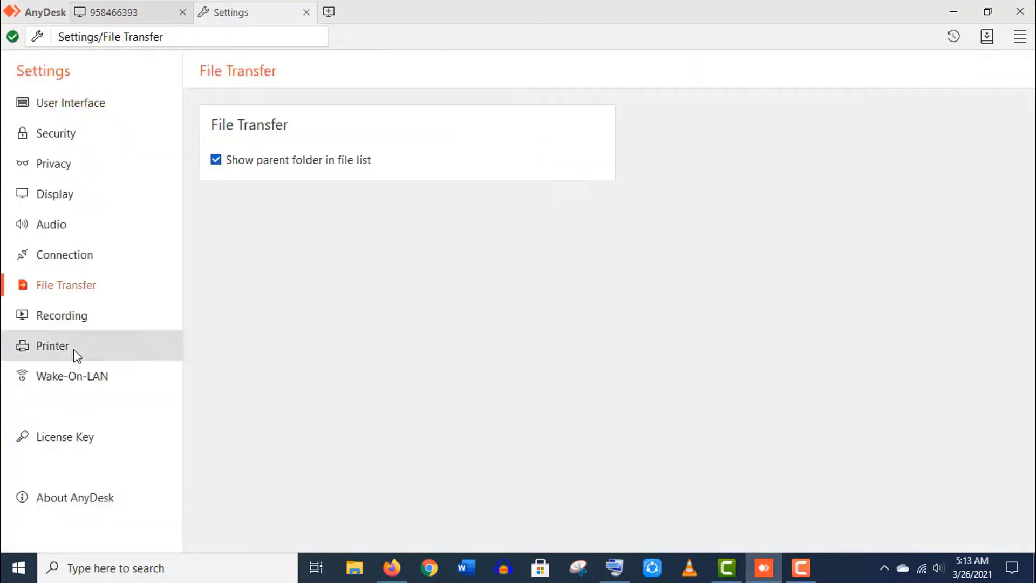
left_click(94, 137)
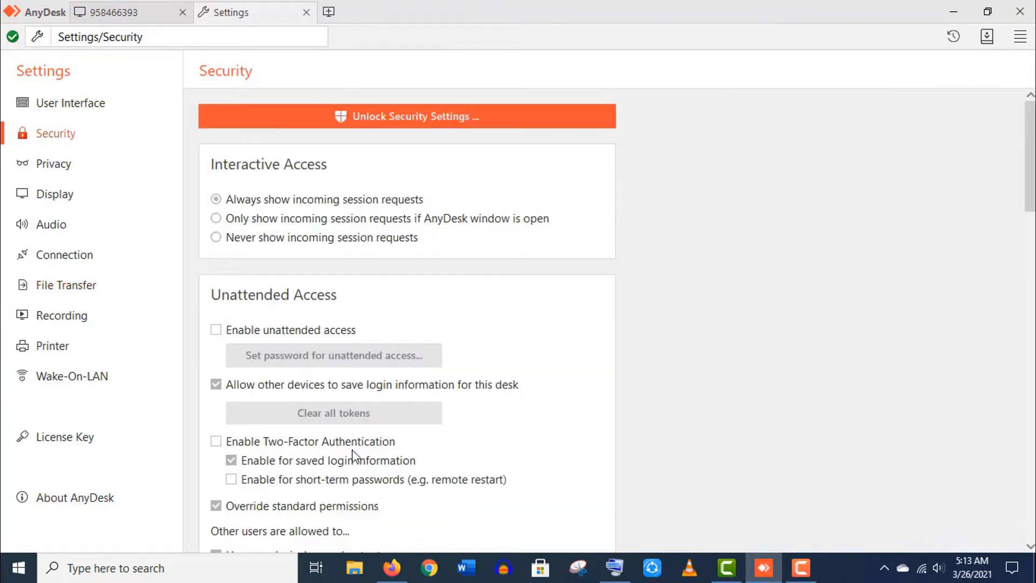
left_click(405, 114)
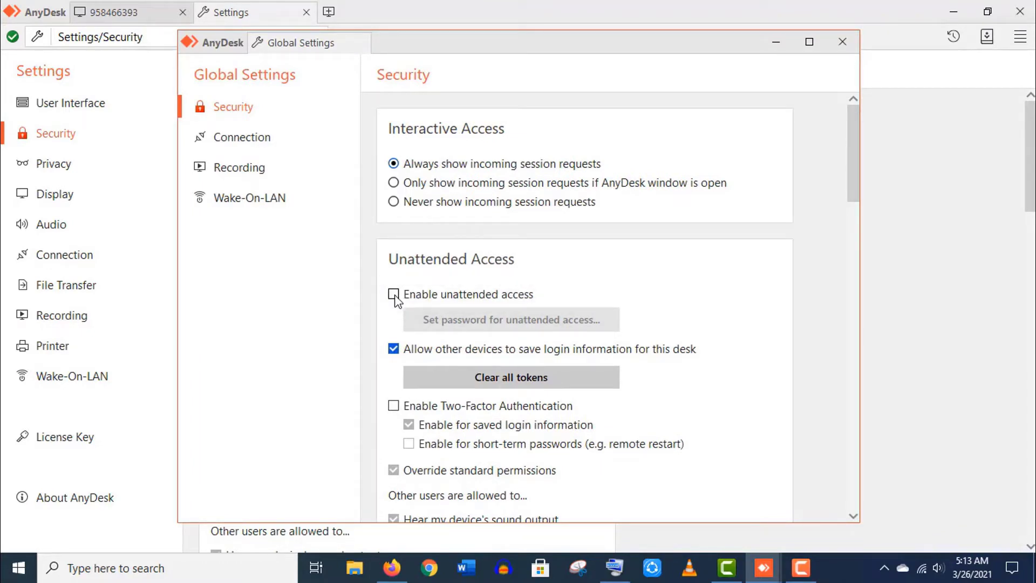
left_click(844, 43)
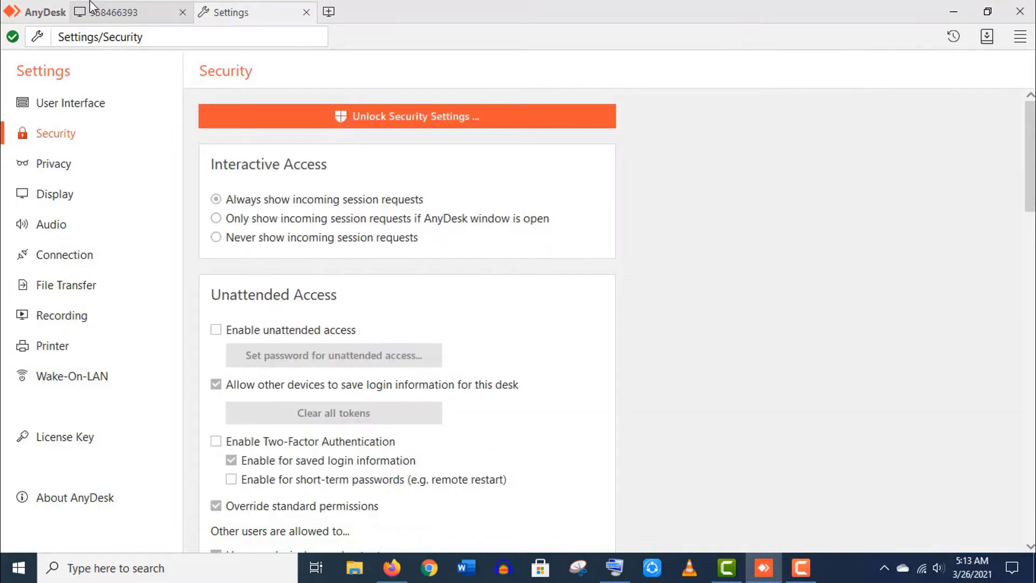